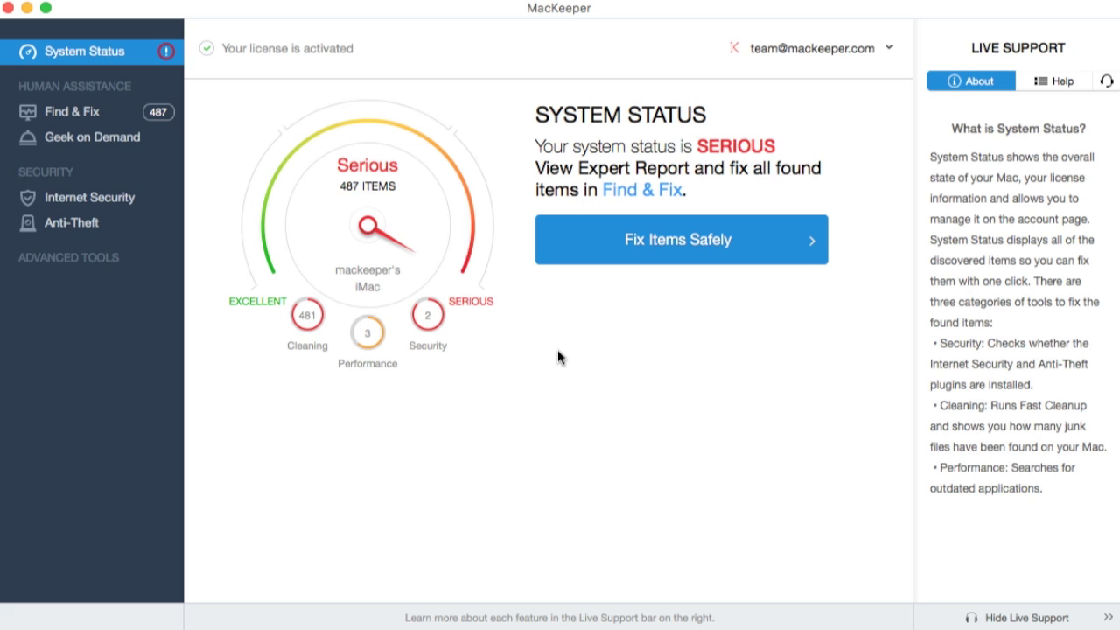
- Install Anti-Theft on this Mac, authorizing with the administrator password
{"action": "left_click", "coordinate": [84, 229]}
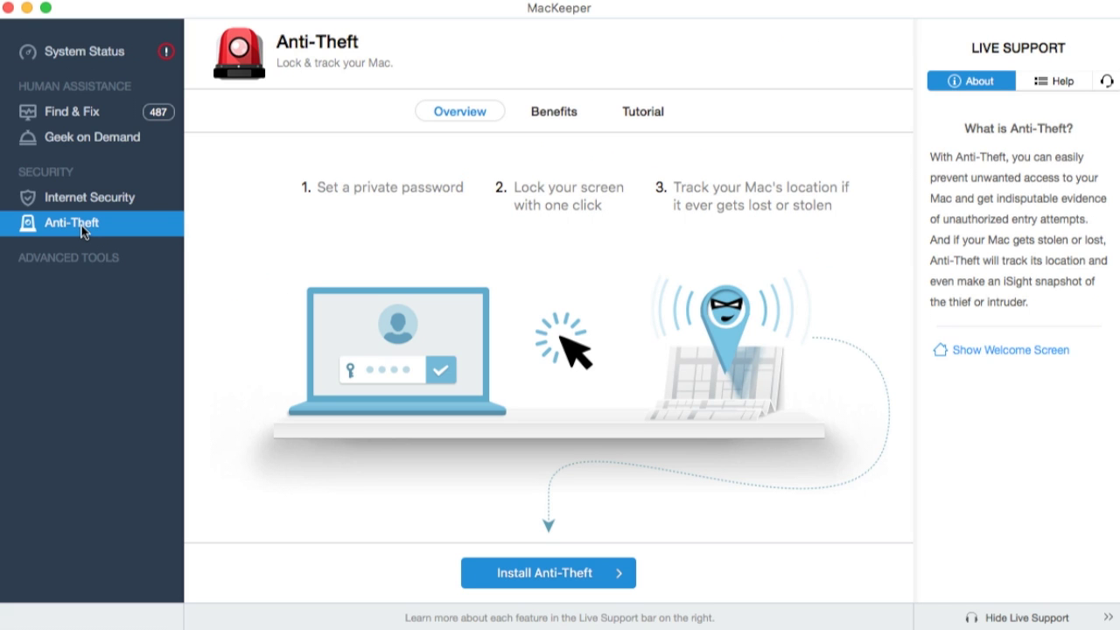
{"action": "left_click", "coordinate": [542, 573]}
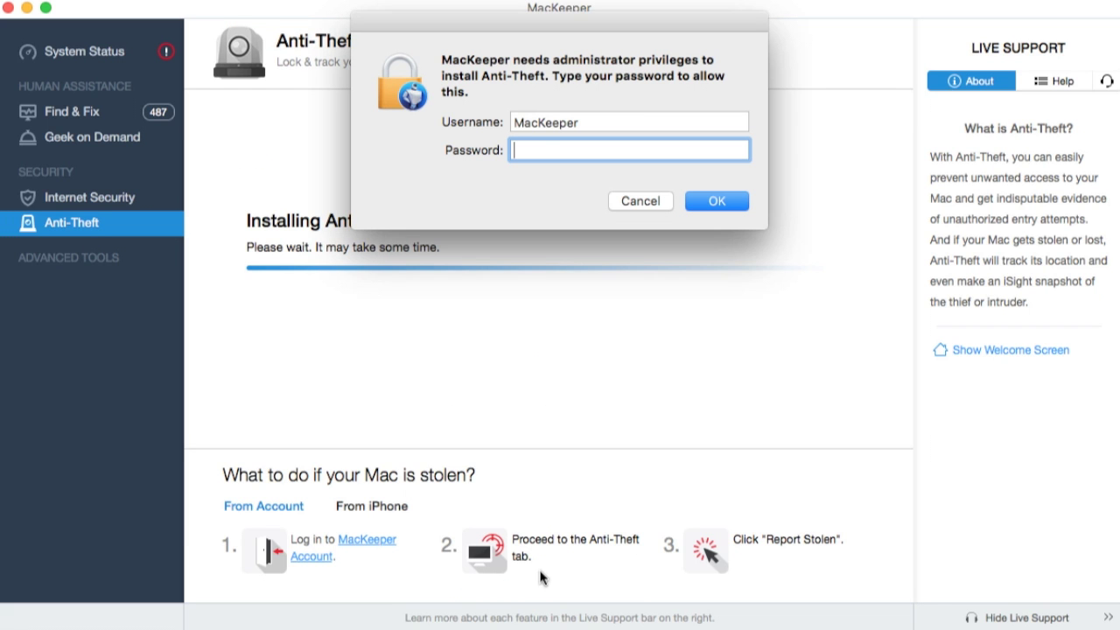
{"action": "type", "text": "•••••••"}
{"action": "key", "text": "Return"}
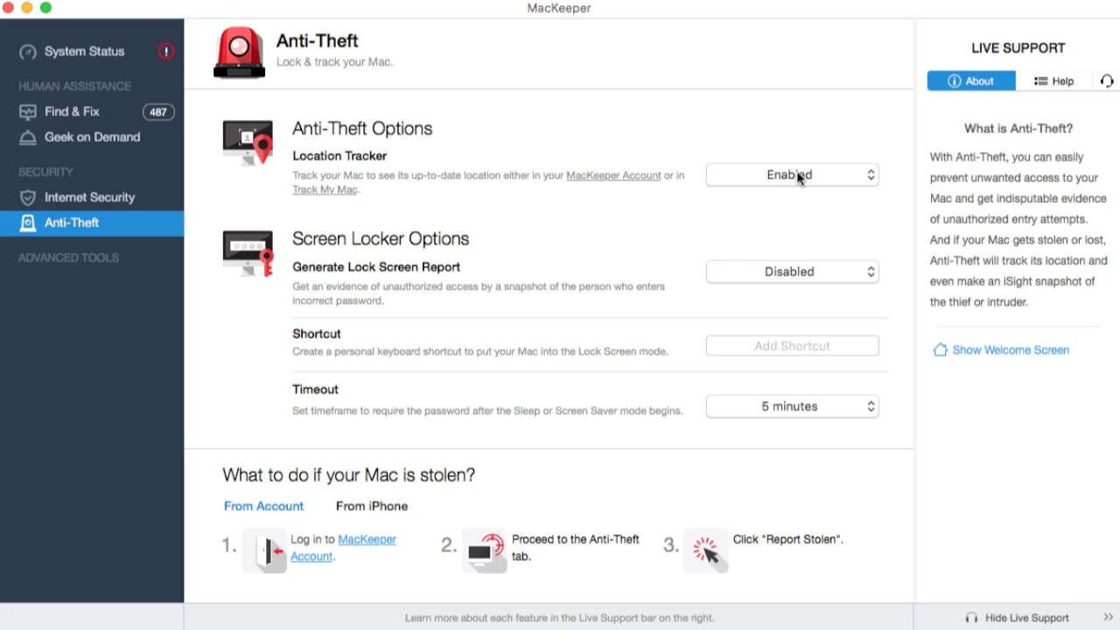
{"action": "left_click", "coordinate": [791, 272]}
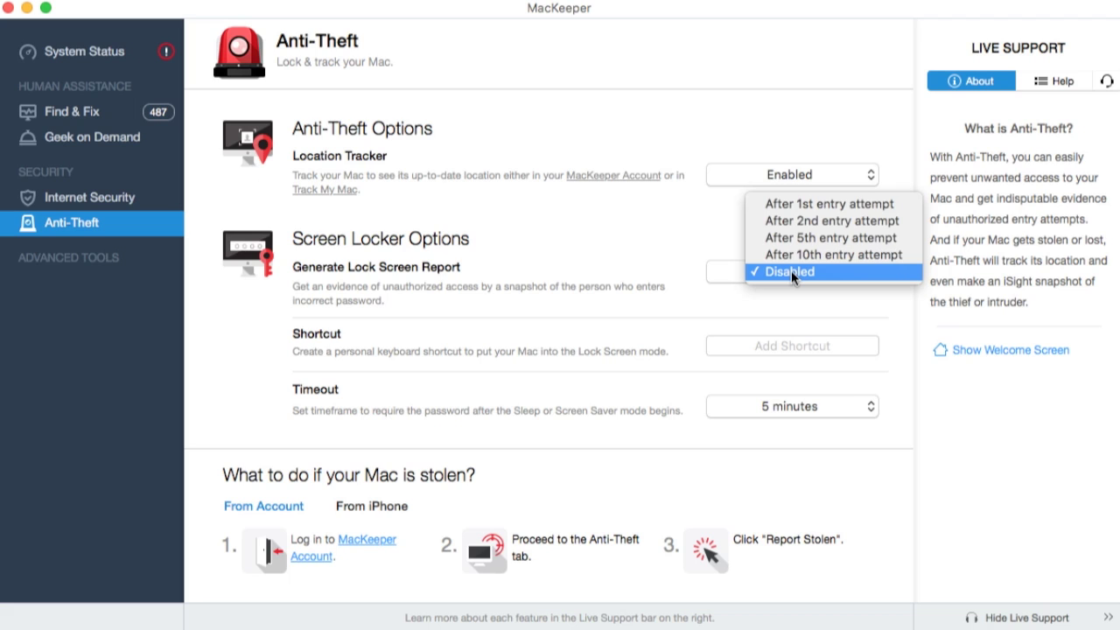
- Set the lock screen report to trigger After 2nd entry attempt instead of the first
{"action": "left_click", "coordinate": [796, 205]}
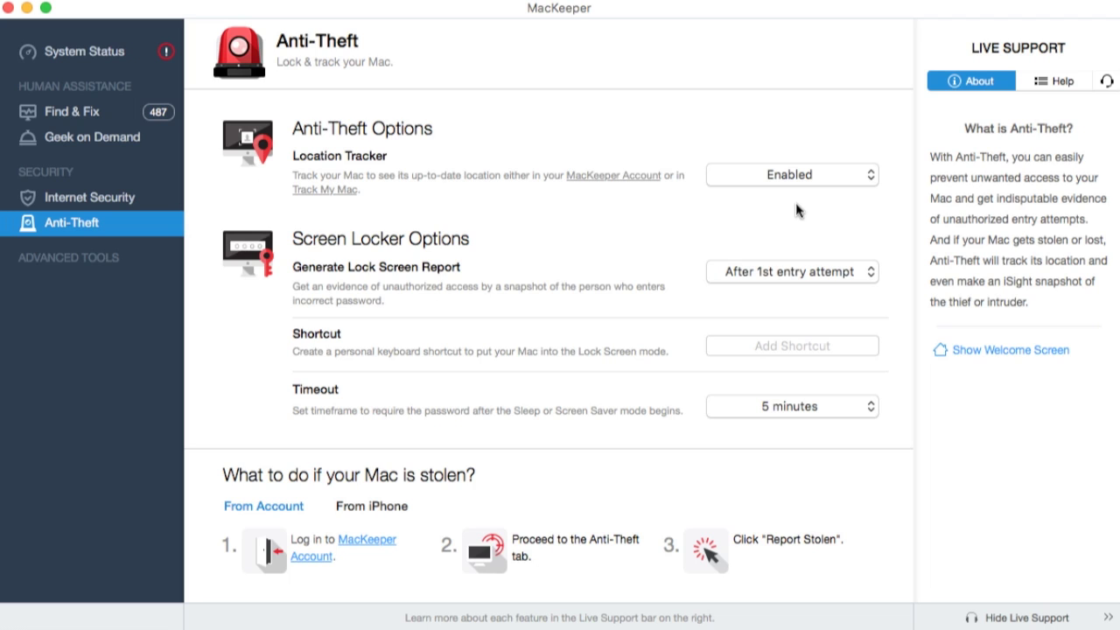
{"action": "left_click", "coordinate": [790, 272]}
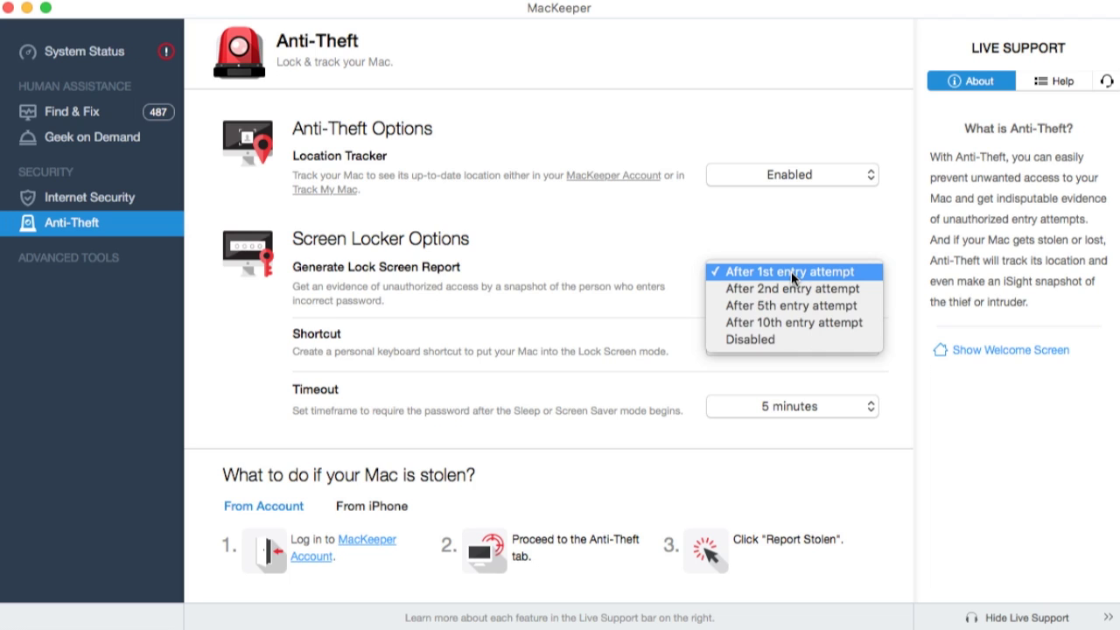
{"action": "left_click", "coordinate": [792, 290]}
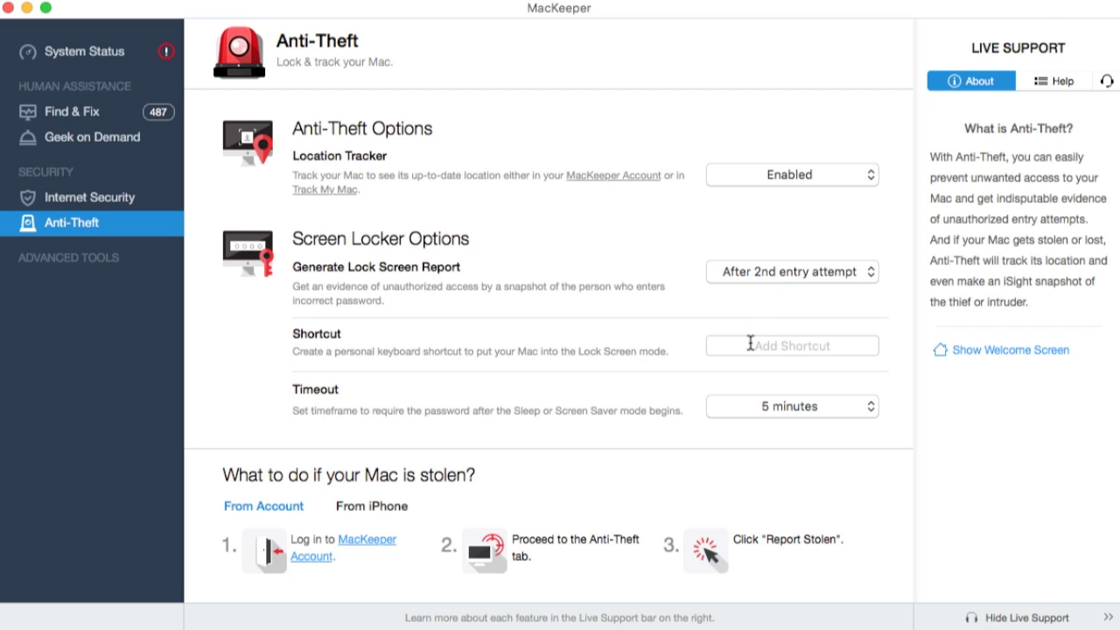
{"action": "left_click", "coordinate": [750, 344]}
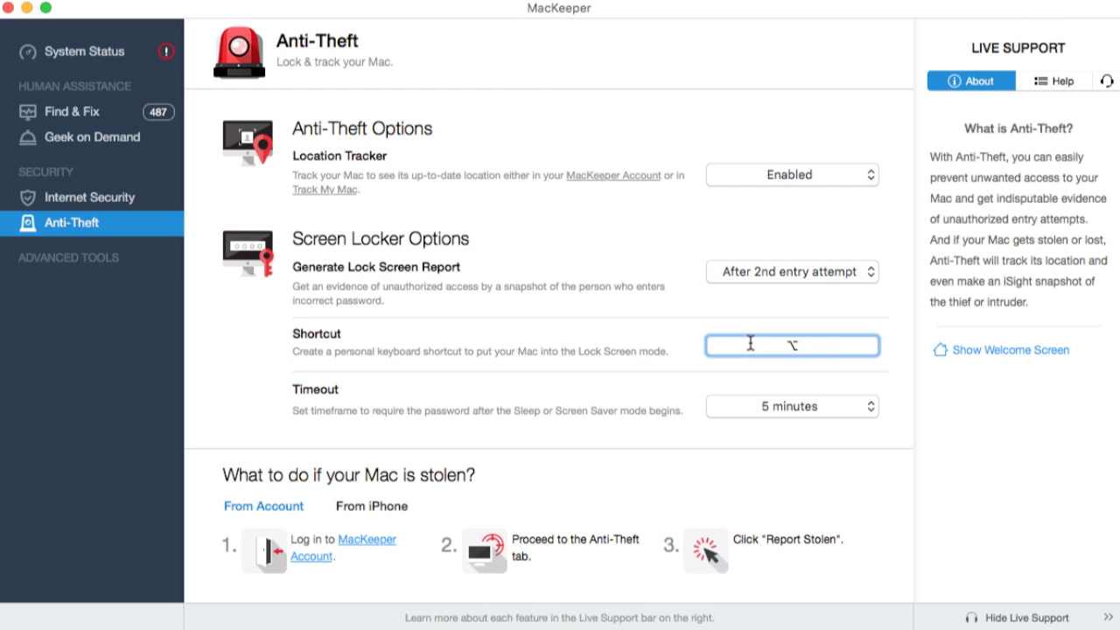
- Record Option-Command-L as the screen-lock shortcut, then unlock with the account password
{"action": "key", "text": "alt+super+l"}
{"action": "key", "text": "alt+super+l"}
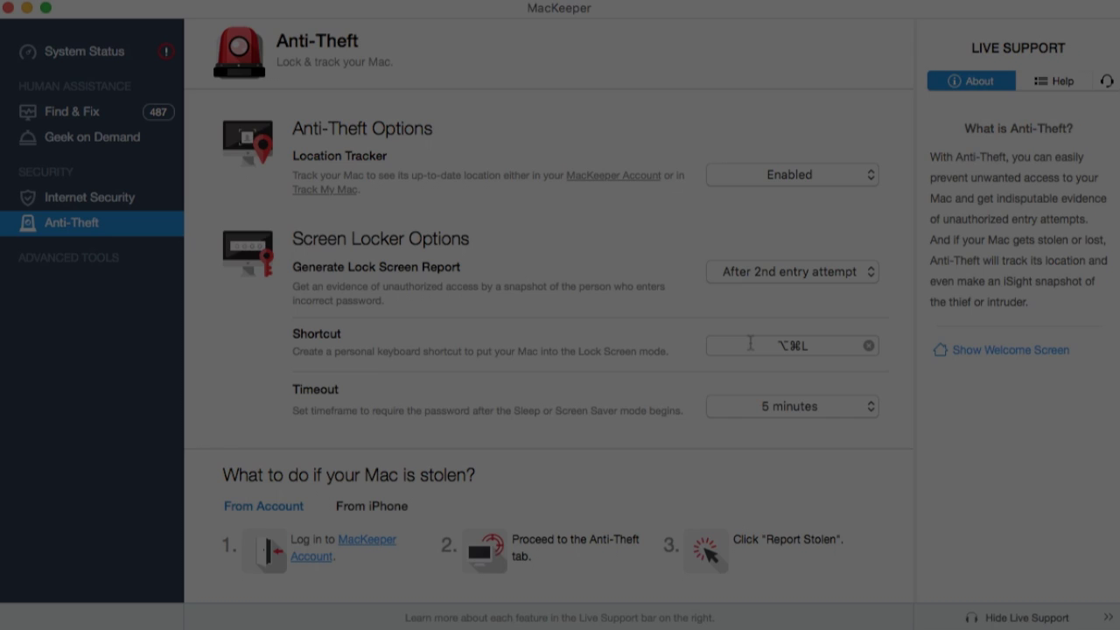
{"action": "type", "text": "•••••"}
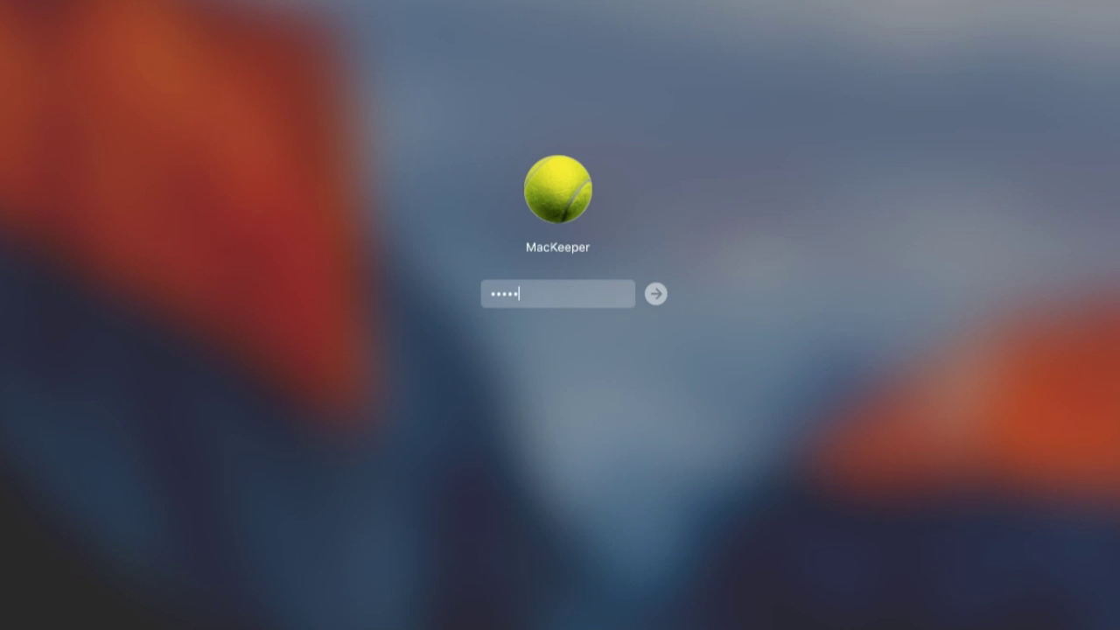
{"action": "type", "text": "•••••"}
{"action": "key", "text": "Return"}
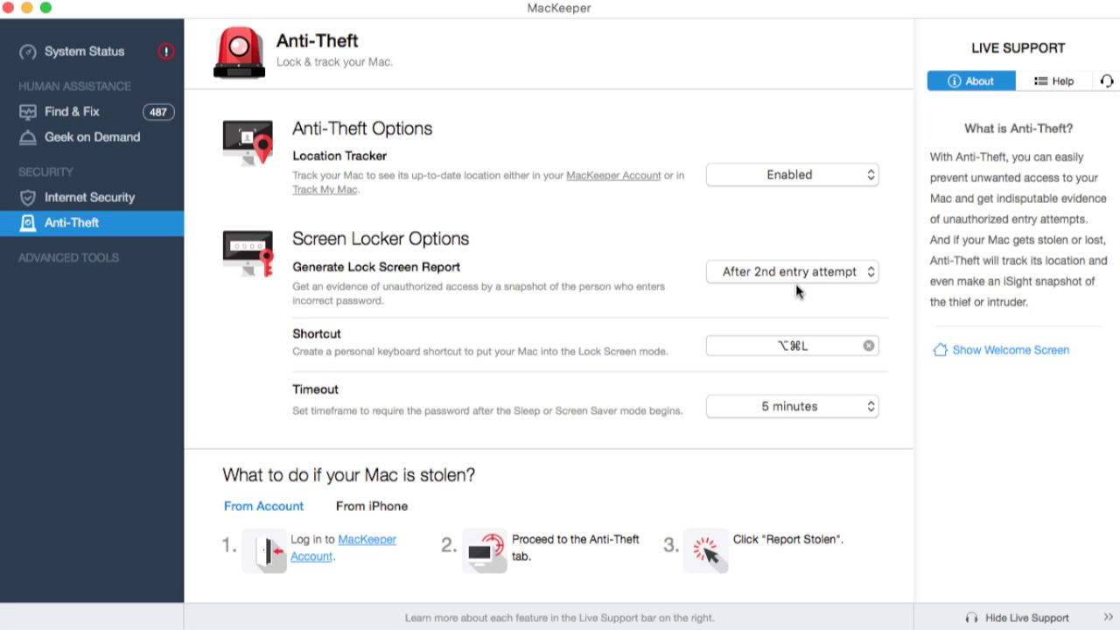
- Enable Remote Screen Locker in MacKeeper's Advanced preferences
{"action": "key", "text": "super+comma"}
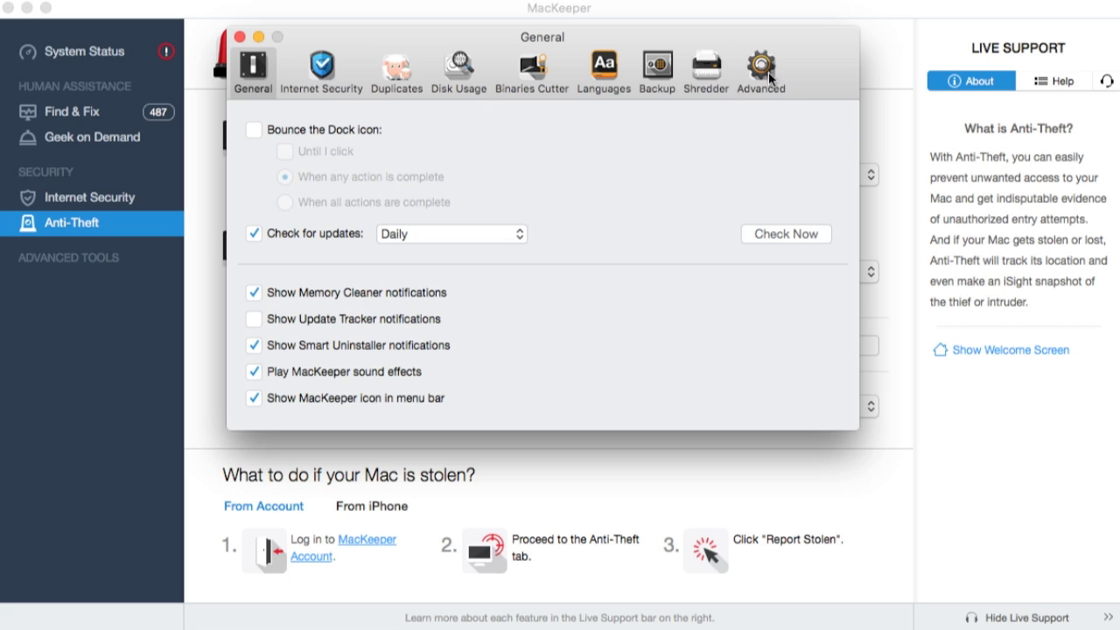
{"action": "left_click", "coordinate": [768, 73]}
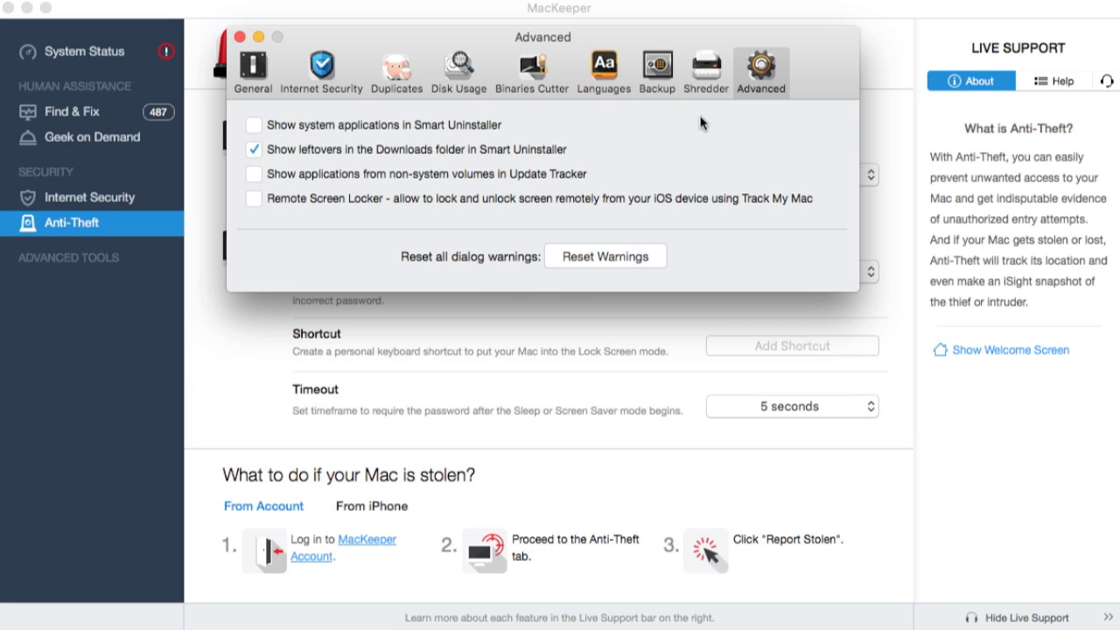
{"action": "left_click", "coordinate": [607, 202]}
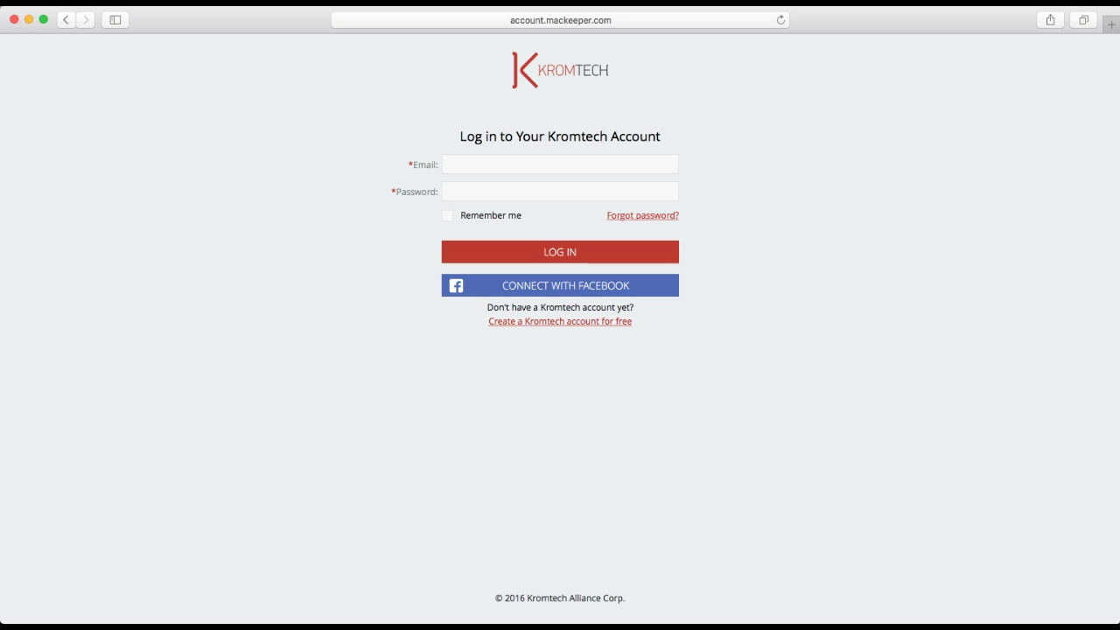
- Sign in with the account e-mail and password, then go to the Anti-Theft page
{"action": "key", "text": "Tab"}
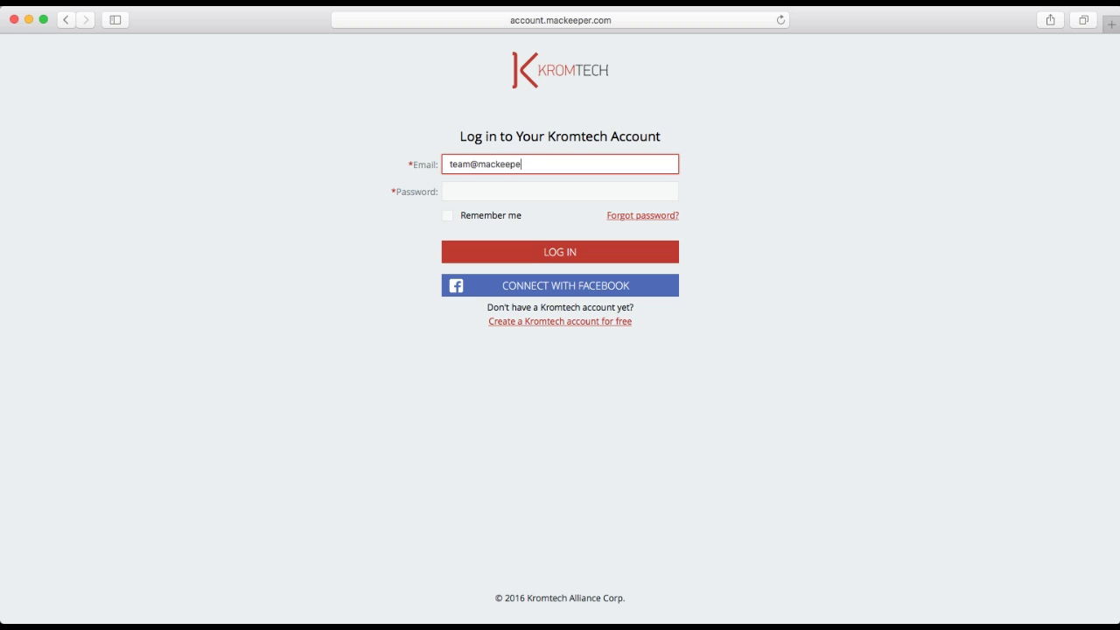
{"action": "key", "text": "Tab"}
{"action": "key", "text": "Return"}
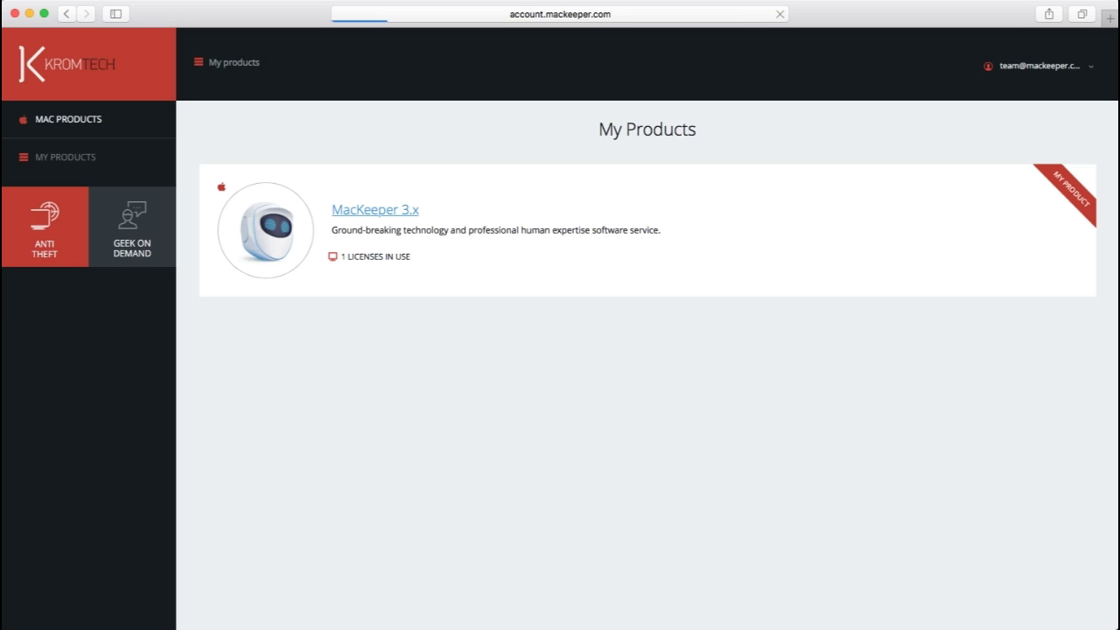
{"action": "left_click", "coordinate": [54, 232]}
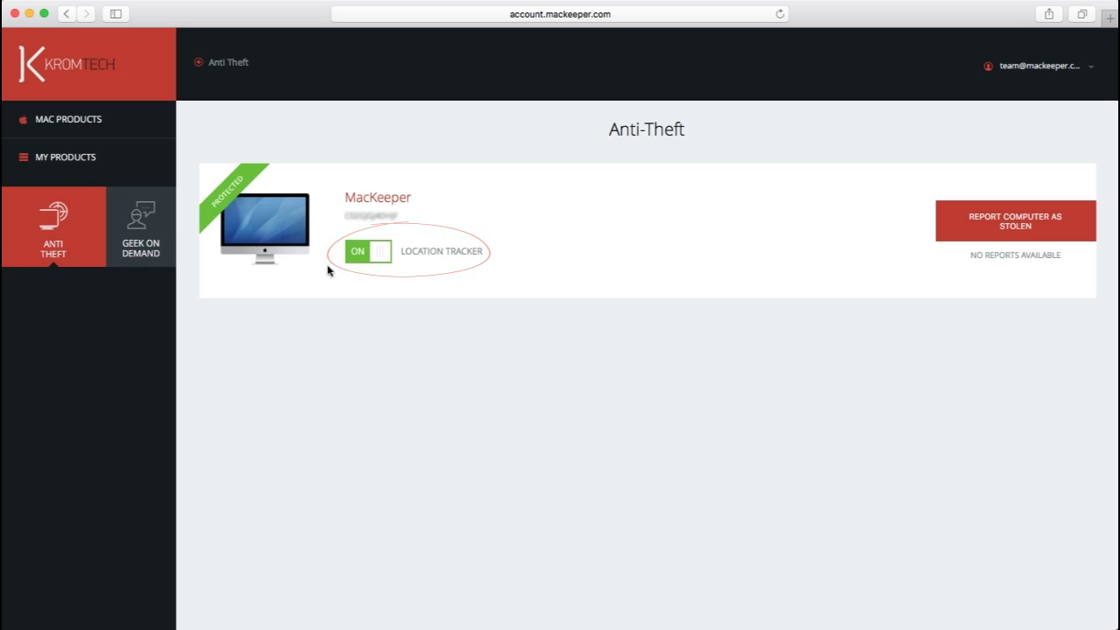
- Report this Mac as stolen, sending the report with the contact phone number
{"action": "left_click", "coordinate": [1033, 225]}
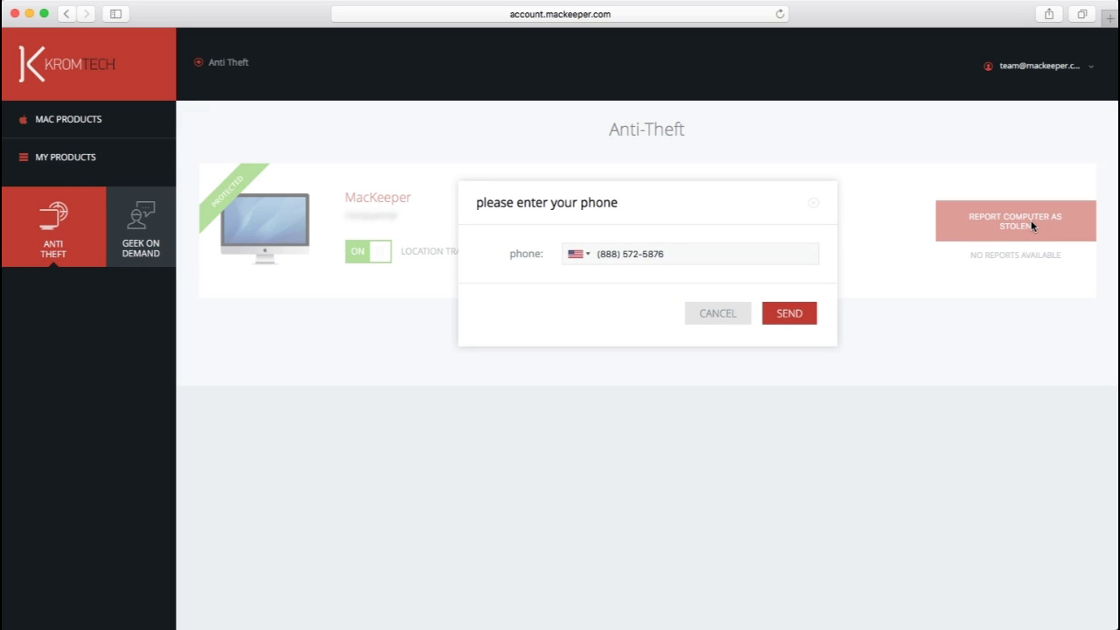
{"action": "left_click", "coordinate": [793, 327]}
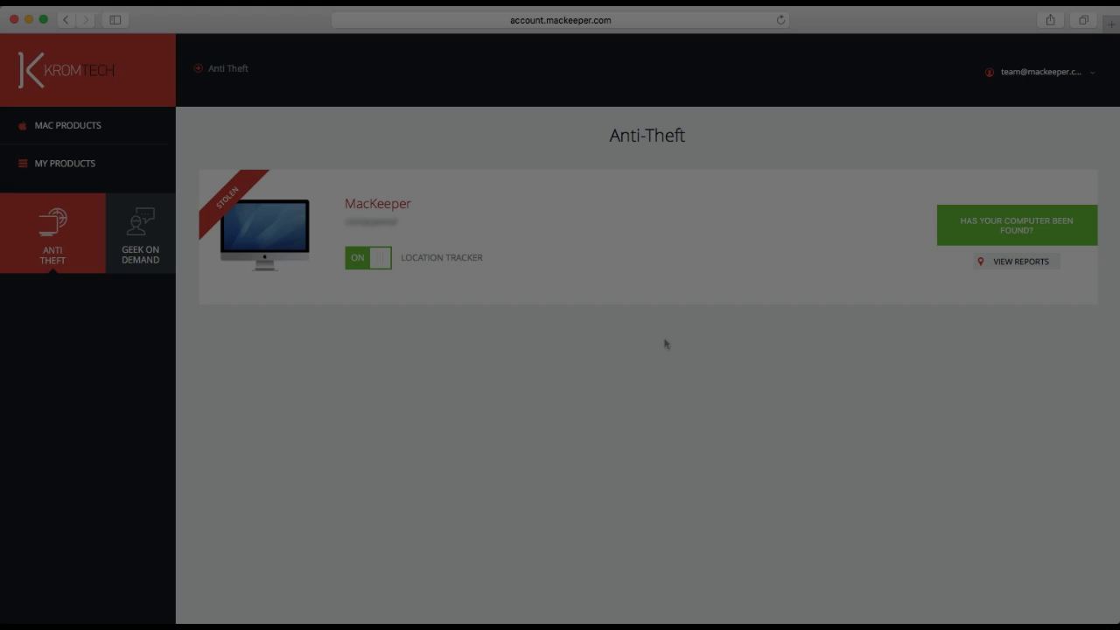
- View the reports for the stolen Mac
{"action": "left_click", "coordinate": [1024, 266]}
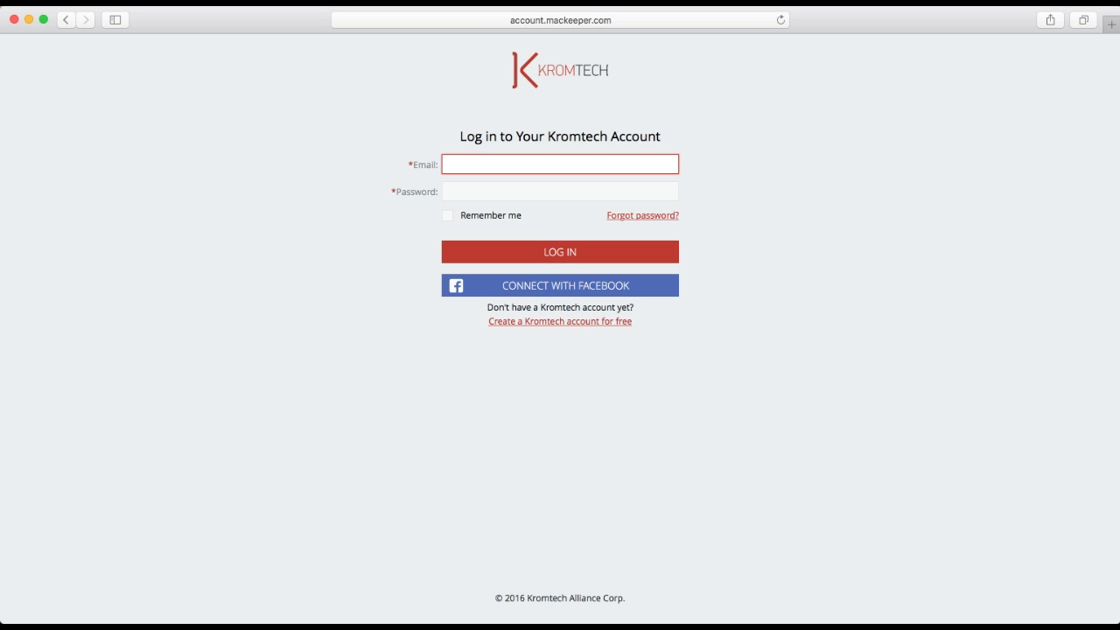
- Log back in with the account e-mail and password and return to the Anti-Theft page
{"action": "key", "text": "Tab"}
{"action": "type", "text": "**********"}
{"action": "key", "text": "Return"}
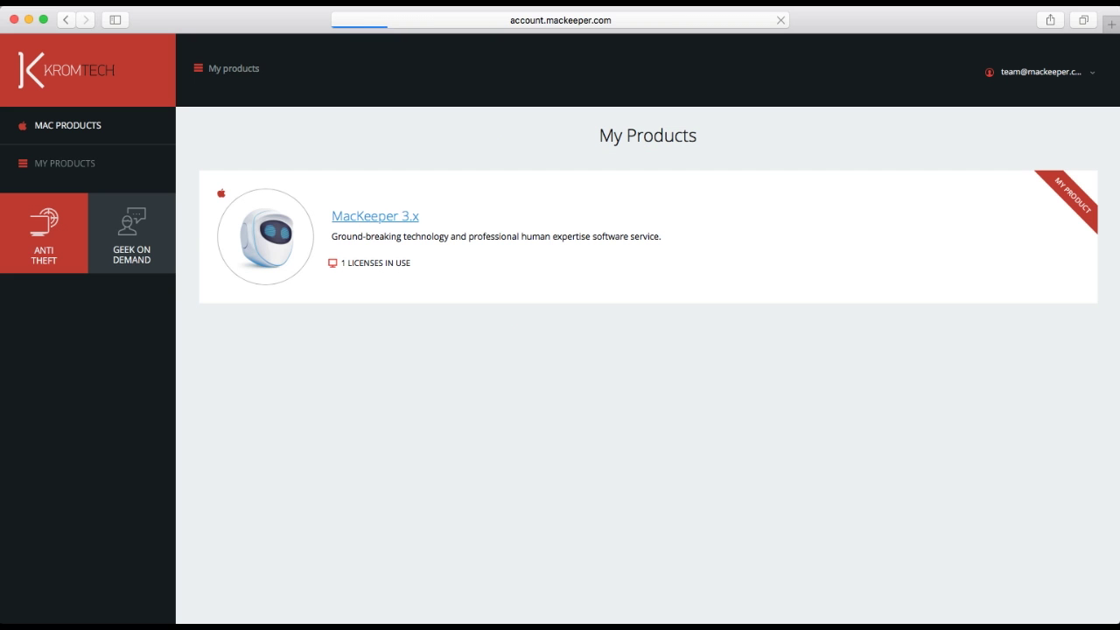
{"action": "left_click", "coordinate": [26, 237]}
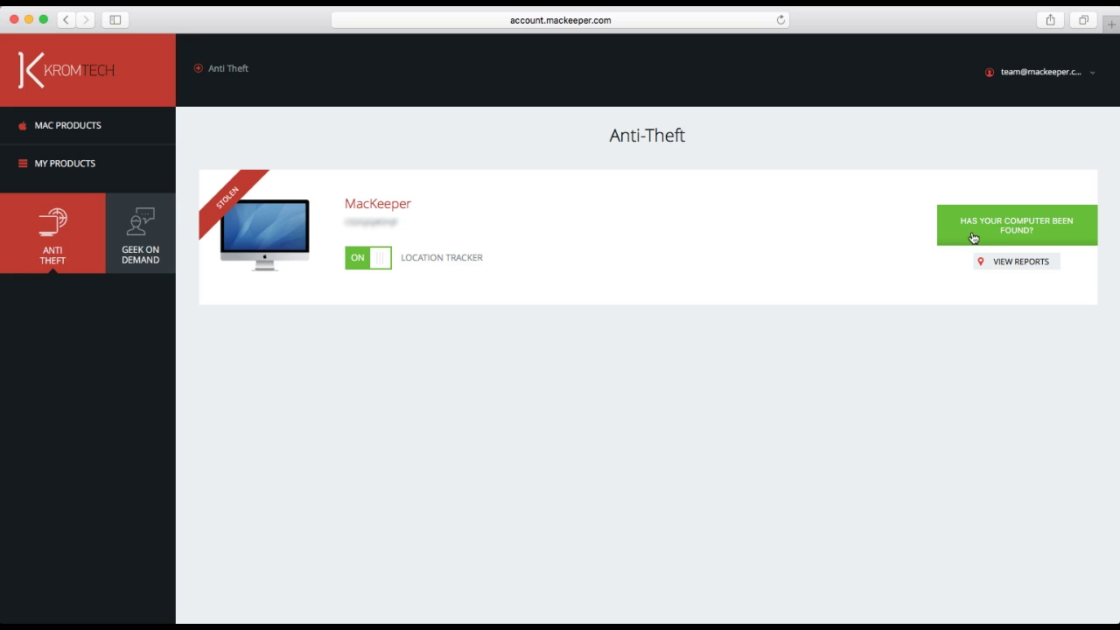
- Mark the stolen Mac as found, confirming with the account password
{"action": "left_click", "coordinate": [1021, 230]}
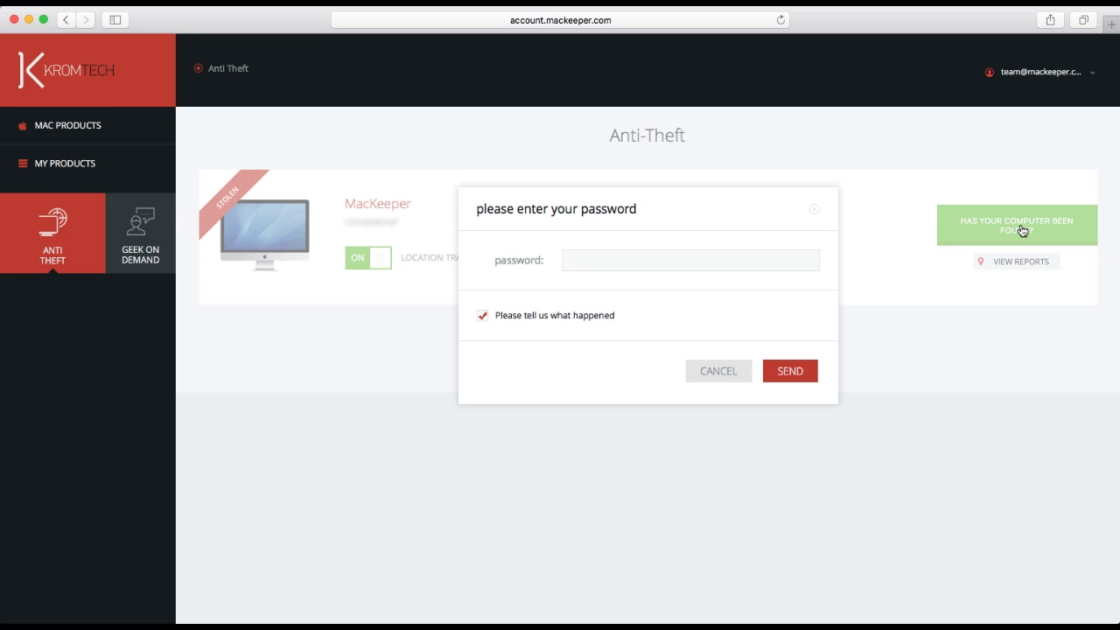
{"action": "left_click", "coordinate": [762, 252]}
{"action": "type", "text": "••••••••••"}
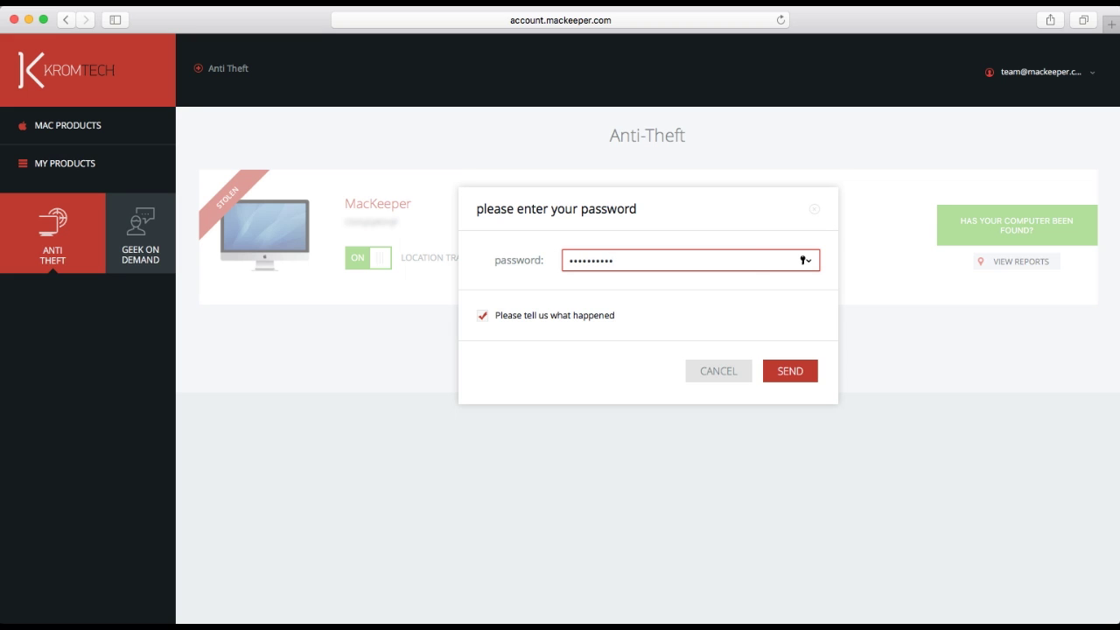
{"action": "left_click", "coordinate": [790, 374]}
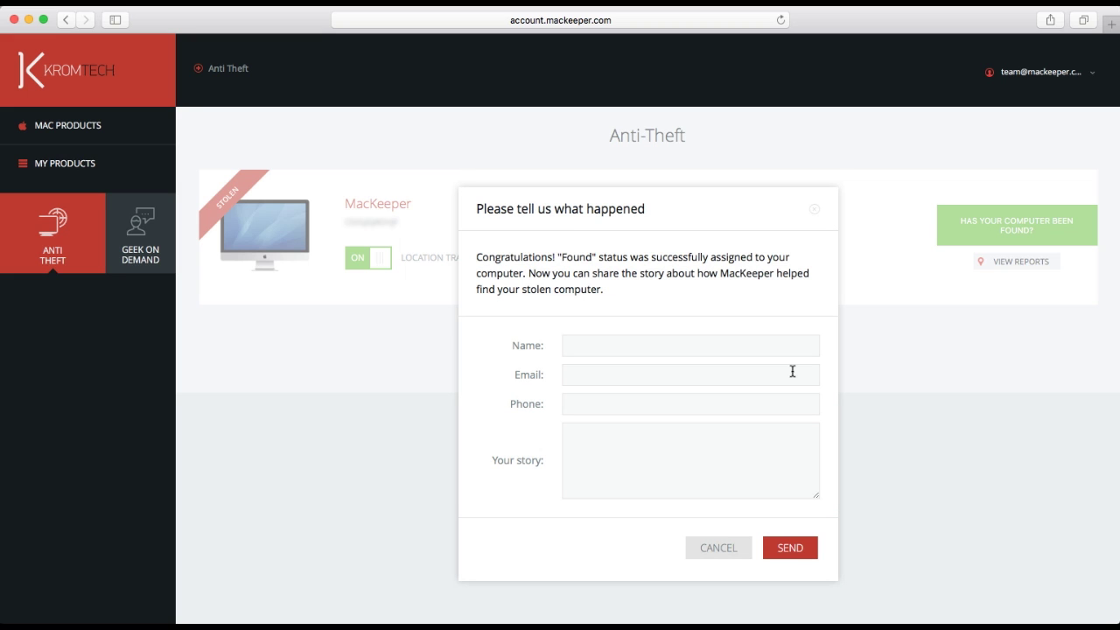